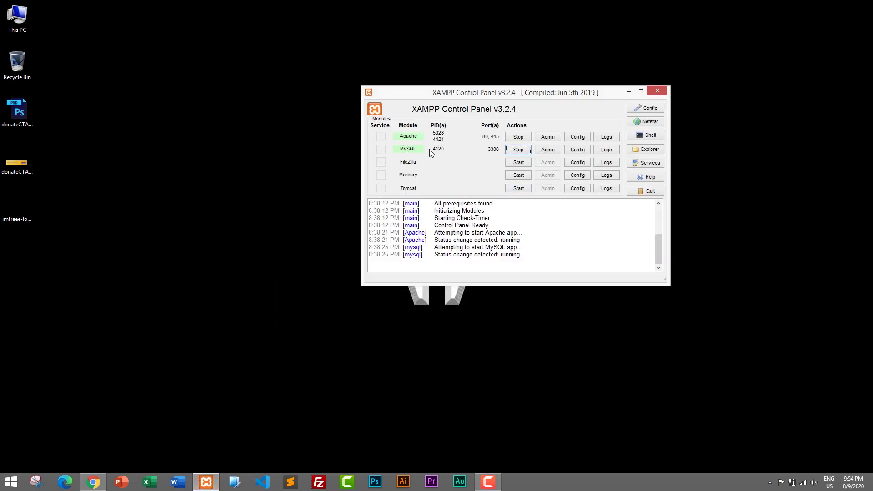
Step: Minimize the XAMPP Control Panel, leaving Apache and MySQL running
{"action": "left_click", "coordinate": [628, 93]}
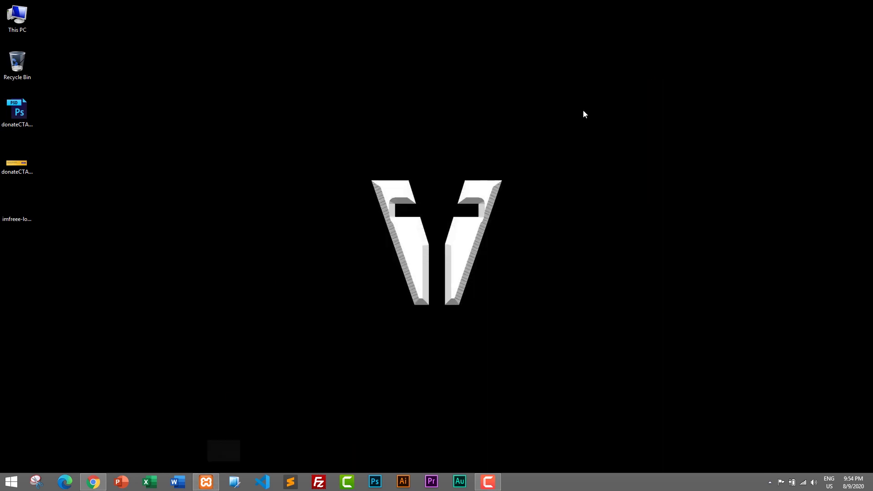
Step: Bring up Chrome and load localhost/exam to reach the Online Exam System login page
{"action": "left_click", "coordinate": [95, 486]}
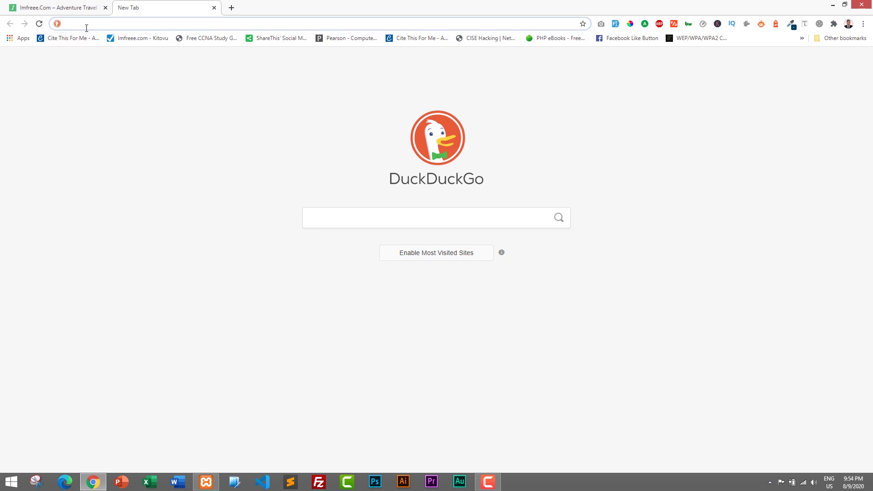
{"action": "type", "text": "localhost/phpmyadmin"}
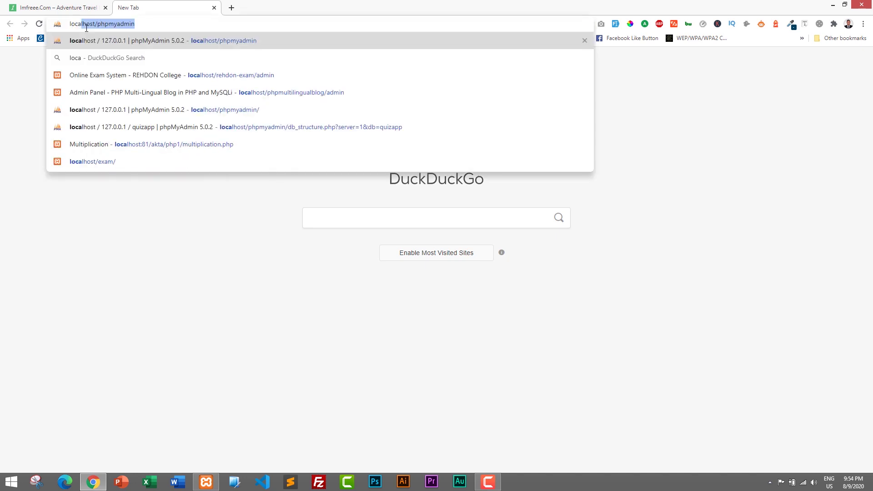
{"action": "key", "text": "Right"}
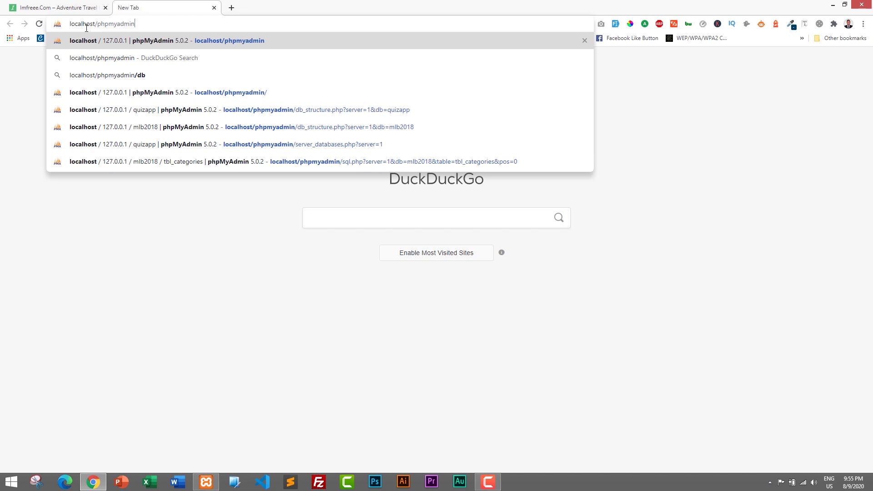
{"action": "key", "text": "BackSpace"}
{"action": "key", "text": "BackSpace"}
{"action": "key", "text": "BackSpace"}
{"action": "key", "text": "BackSpace"}
{"action": "key", "text": "BackSpace"}
{"action": "key", "text": "BackSpace"}
{"action": "key", "text": "BackSpace"}
{"action": "key", "text": "BackSpace"}
{"action": "key", "text": "BackSpace"}
{"action": "key", "text": "BackSpace"}
{"action": "type", "text": "exam"}
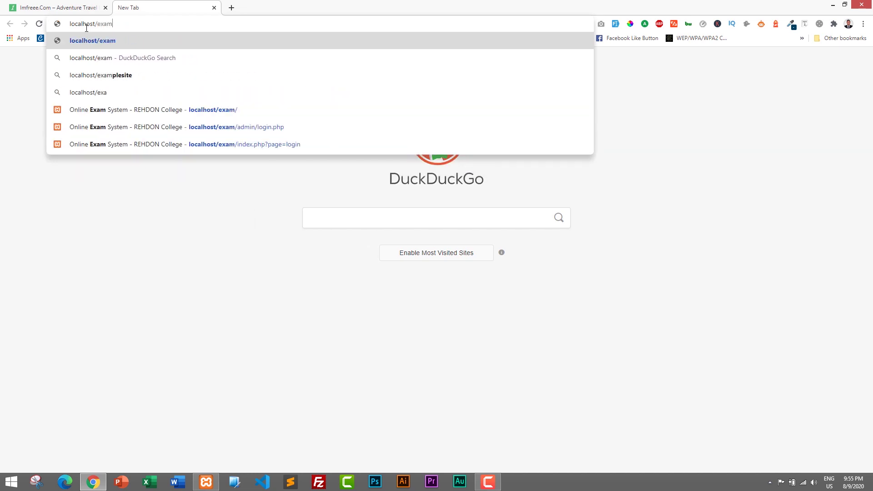
{"action": "key", "text": "Return"}
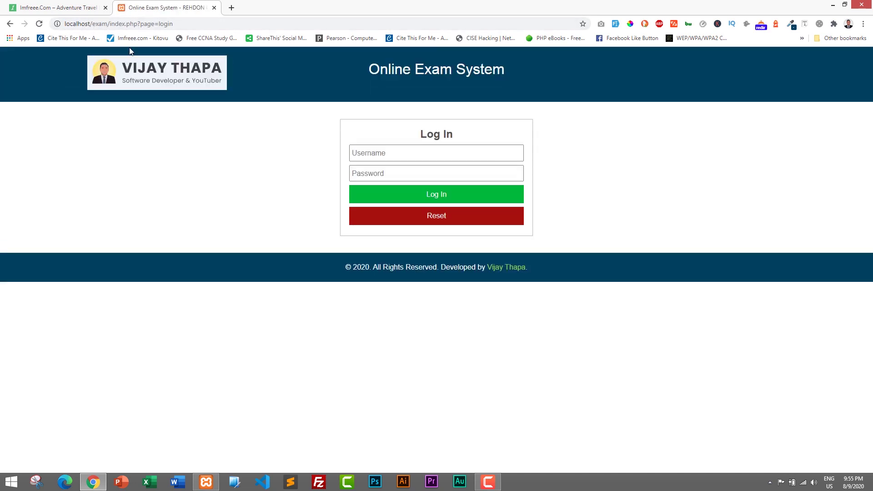
Step: Delete index.php?page=login from the address so it reads localhost/exam/
{"action": "left_click", "coordinate": [460, 151]}
{"action": "left_click", "coordinate": [367, 154]}
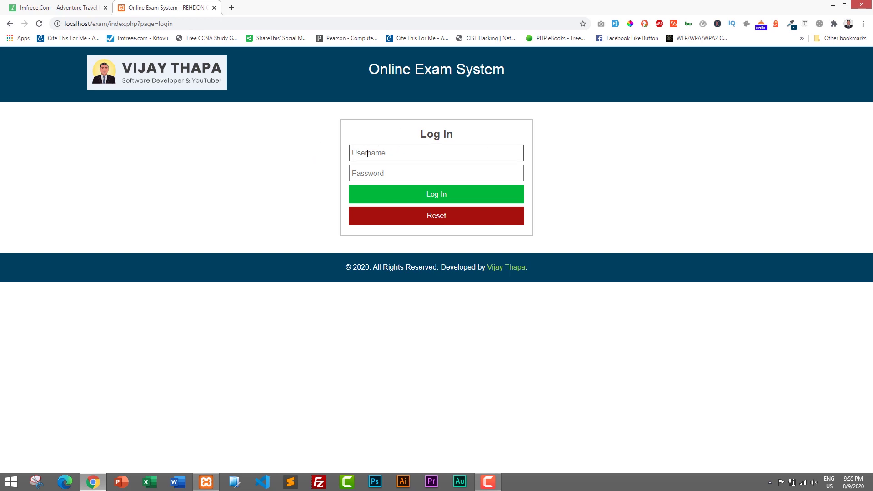
{"action": "left_click", "coordinate": [382, 171]}
{"action": "left_click", "coordinate": [382, 155]}
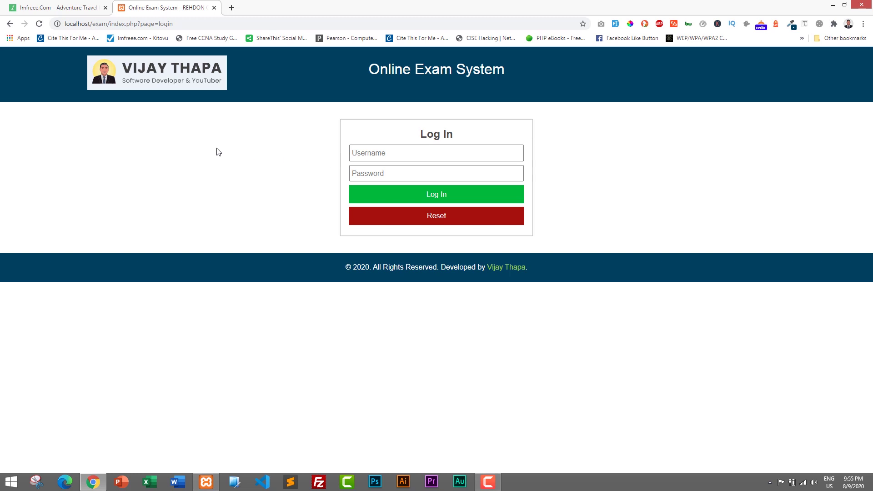
{"action": "left_click", "coordinate": [396, 146]}
{"action": "left_click_drag", "start_coordinate": [188, 25], "coordinate": [110, 23]}
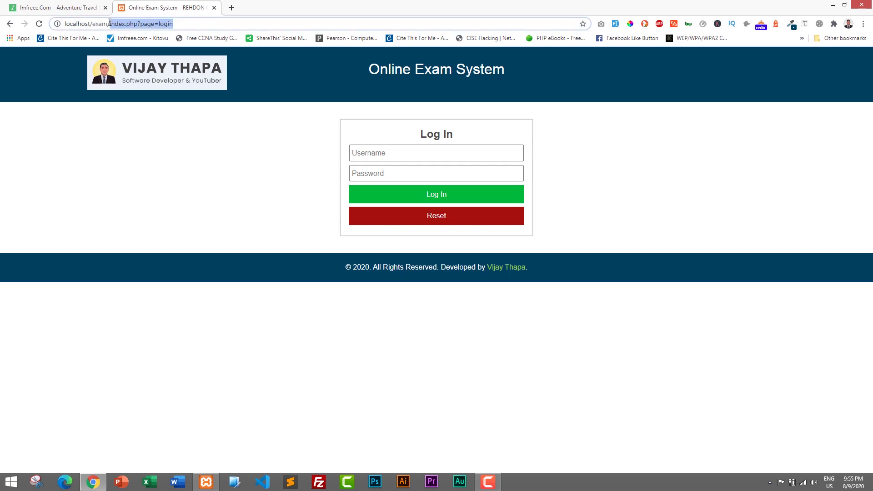
{"action": "key", "text": "BackSpace"}
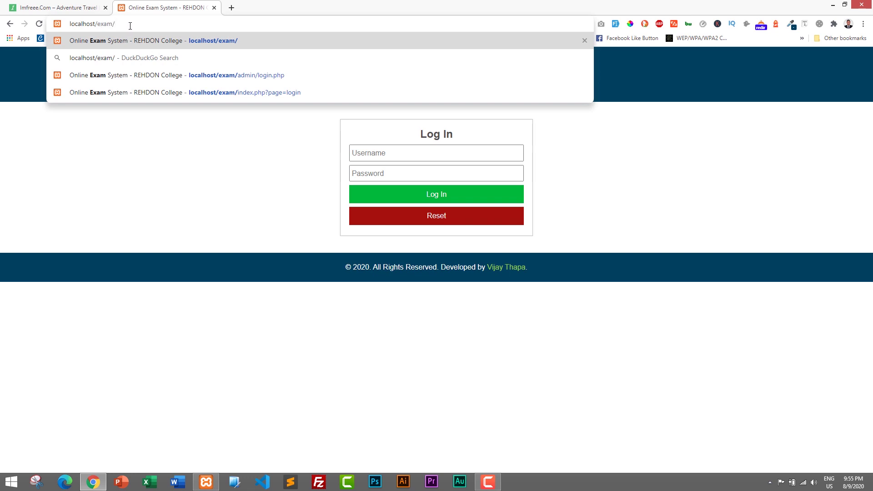
Step: Go to localhost/exam/admin and log in with the admin username and its password
{"action": "type", "text": "ad"}
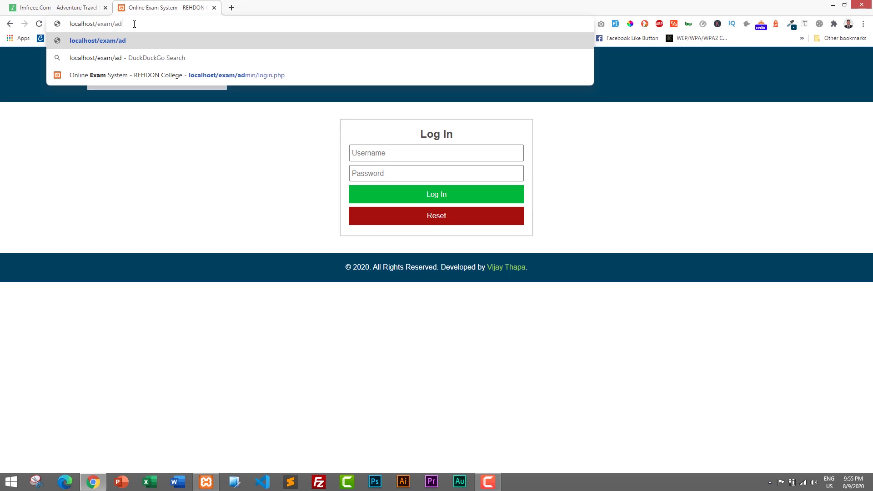
{"action": "type", "text": "min"}
{"action": "key", "text": "Return"}
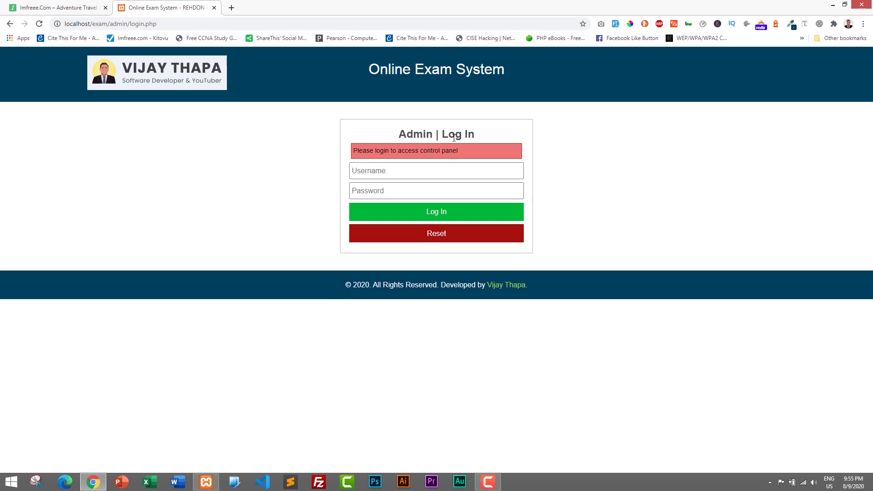
{"action": "left_click", "coordinate": [403, 171]}
{"action": "left_click", "coordinate": [403, 170]}
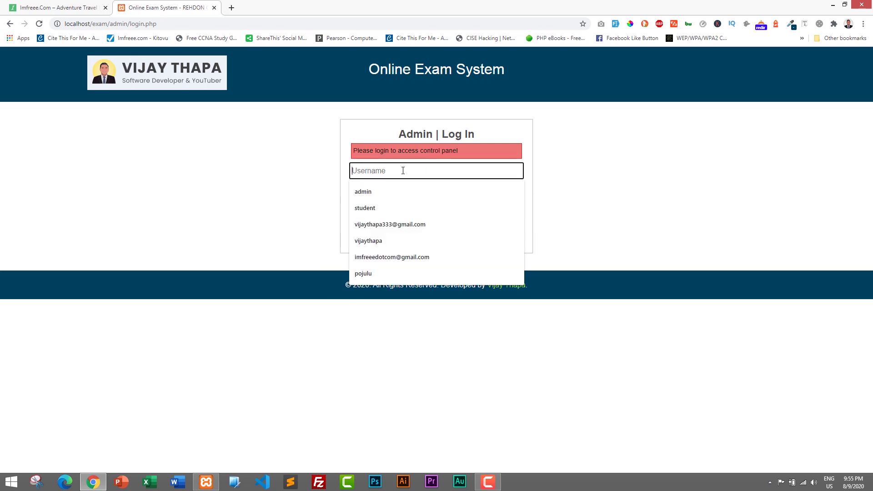
{"action": "type", "text": "admin"}
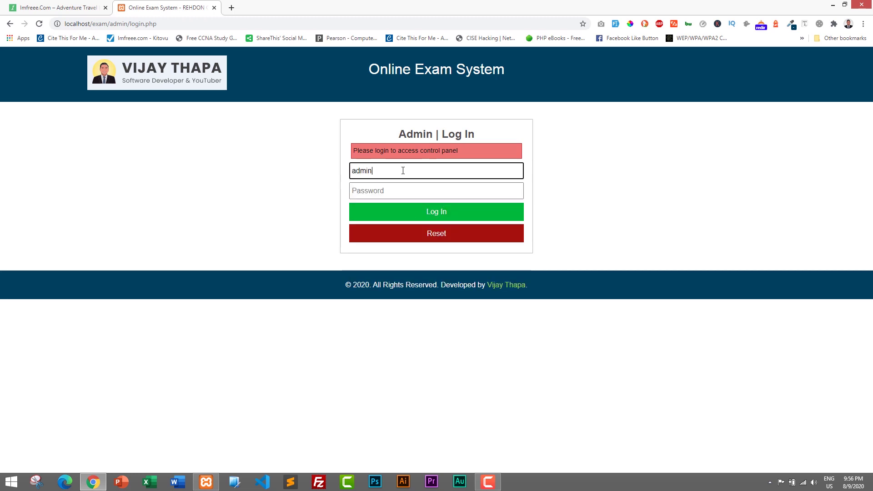
{"action": "left_click", "coordinate": [376, 188]}
{"action": "type", "text": "ad"}
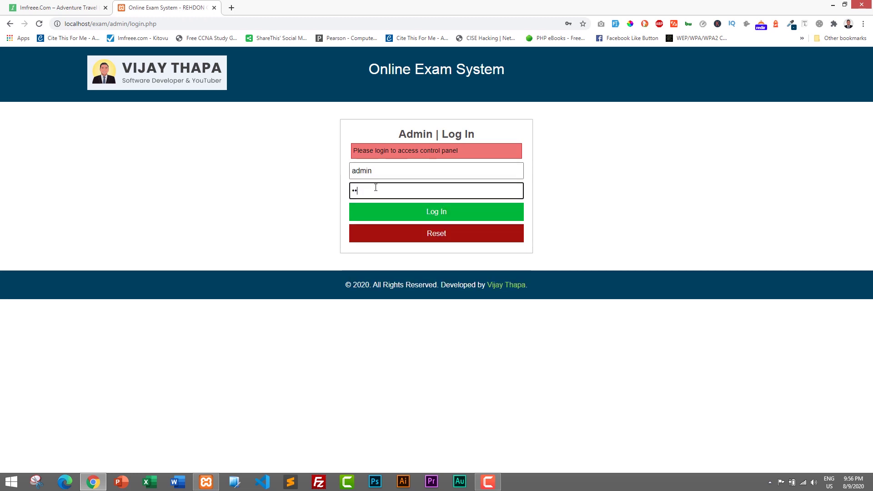
{"action": "key", "text": "Return"}
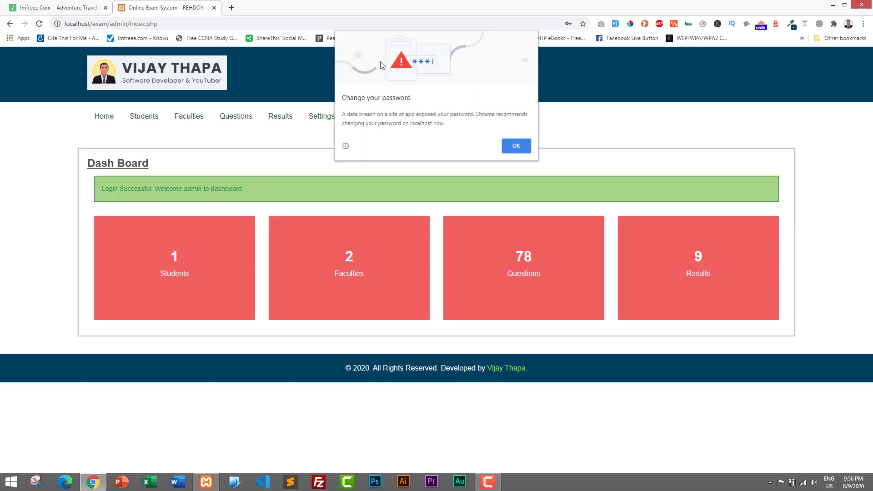
Step: Dismiss Chrome's password warning, reload the Dash Board, and go to the Students page
{"action": "left_click", "coordinate": [512, 141]}
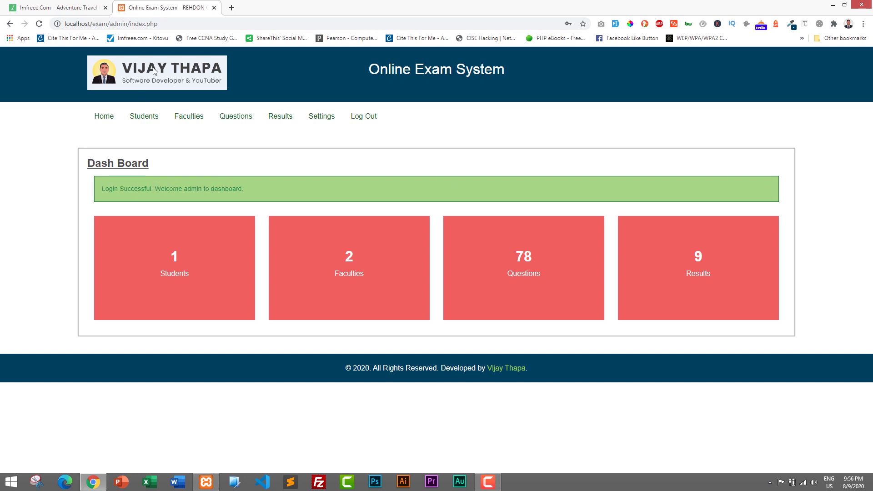
{"action": "left_click", "coordinate": [177, 26]}
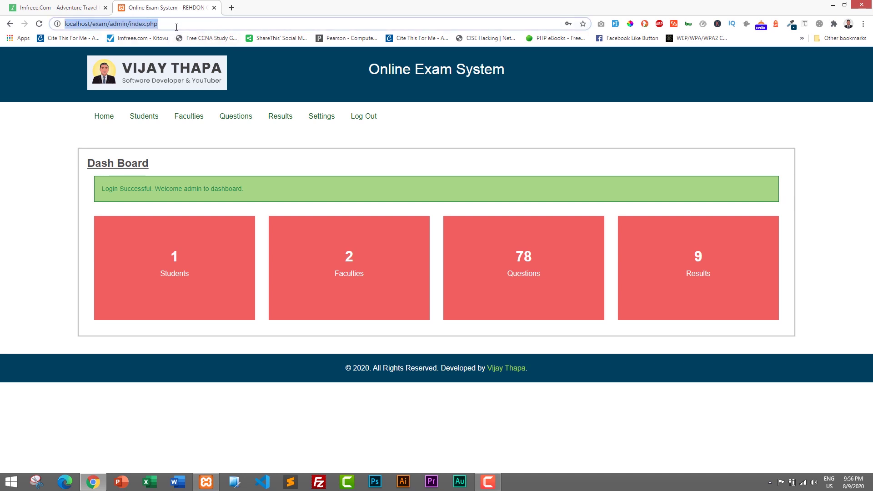
{"action": "key", "text": "Return"}
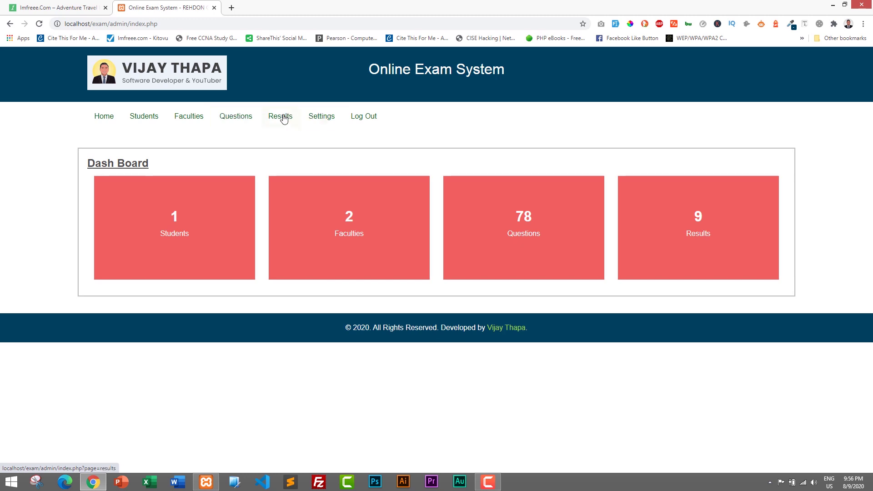
{"action": "left_click", "coordinate": [139, 118]}
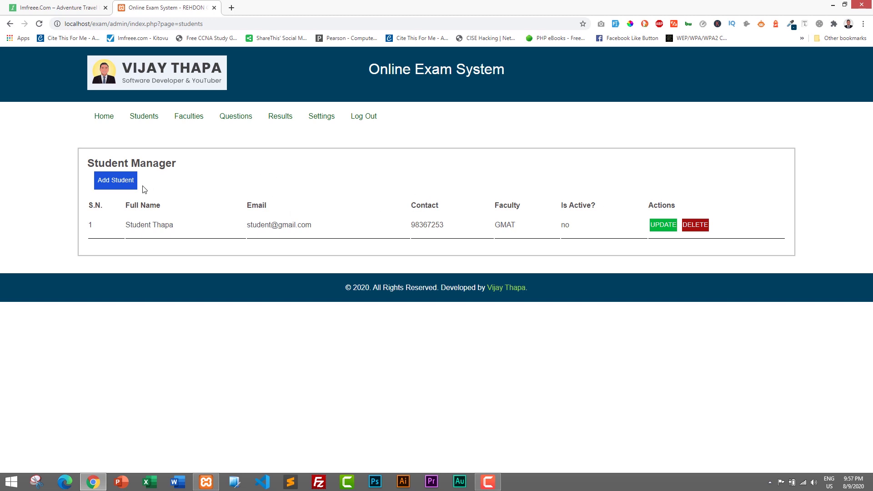
Step: Open the empty Add Student form, with GMAT preselected as the faculty
{"action": "left_click", "coordinate": [109, 182]}
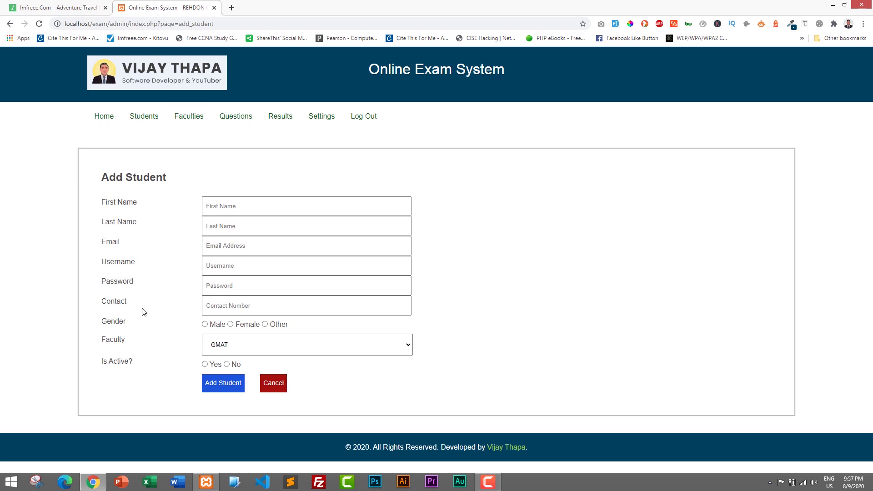
{"action": "left_click", "coordinate": [238, 348]}
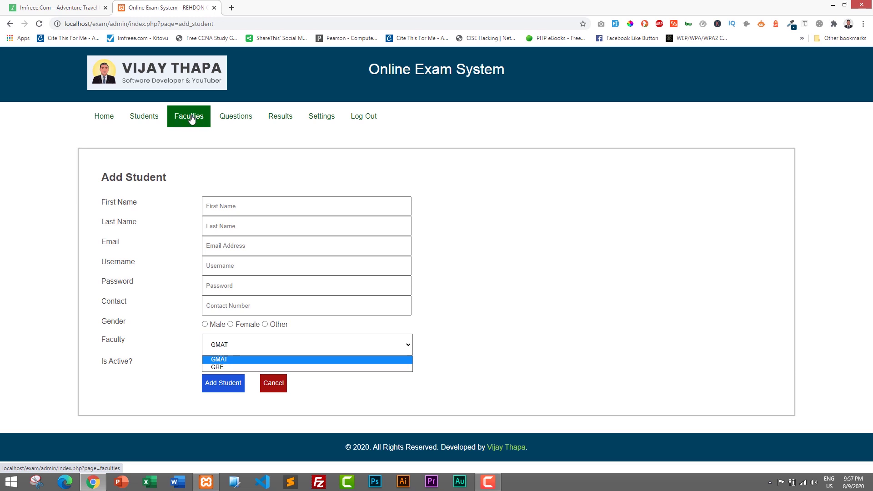
{"action": "left_click", "coordinate": [91, 351]}
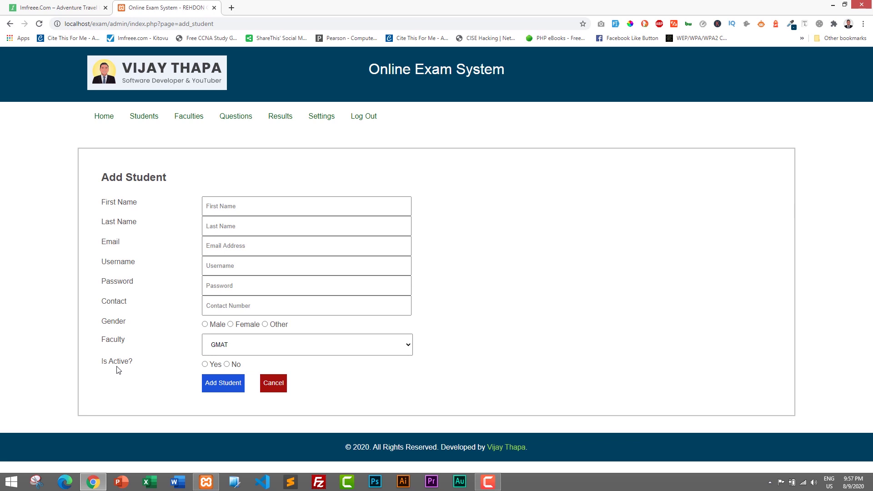